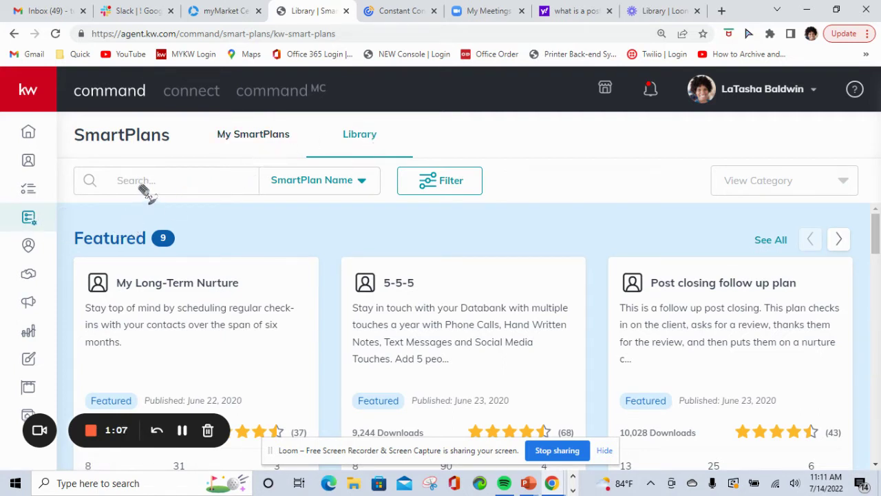
# Step: Search the SmartPlans library for 'post close system'
pyautogui.click(146, 187)
pyautogui.write('post hi')
pyautogui.press('BackSpace')
pyautogui.press('BackSpace')
pyautogui.press('BackSpace')
pyautogui.write('close system')
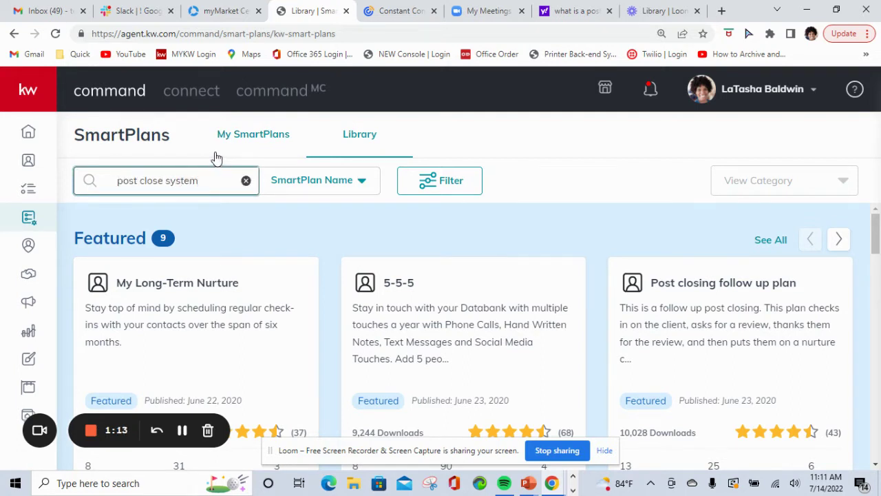
pyautogui.press('Return')
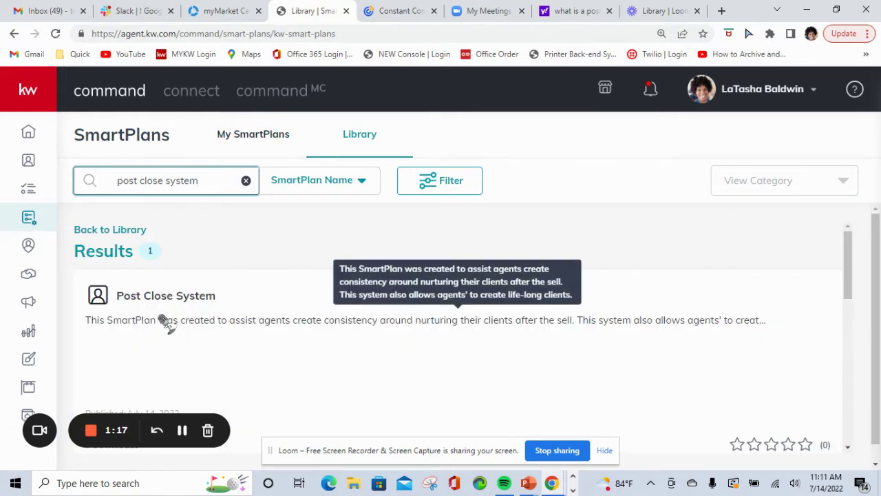
# Step: Review the Post Close System result card: 365-day duration, 8 touches, 0 downloads
pyautogui.scroll(-2, 165, 322)
pyautogui.scroll(-1, 166, 322)
pyautogui.scroll(-1, 165, 323)
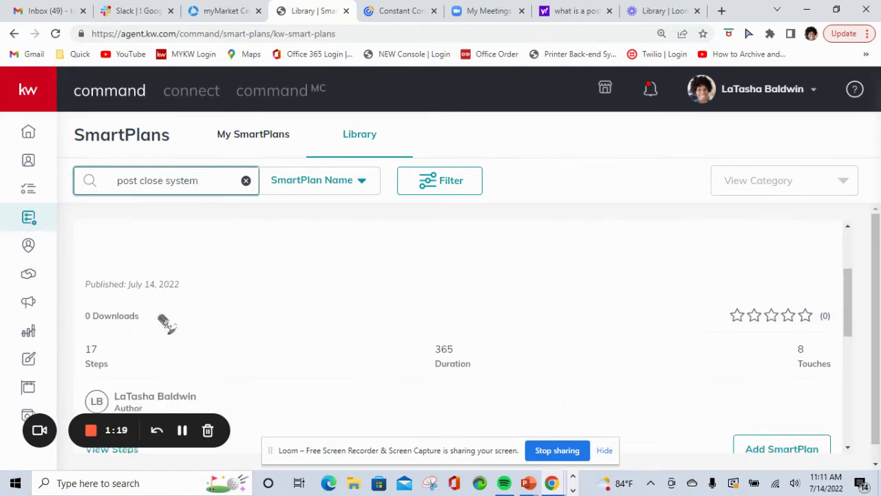
pyautogui.scroll(-2, 166, 322)
pyautogui.scroll(2, 165, 322)
pyautogui.scroll(-2, 165, 322)
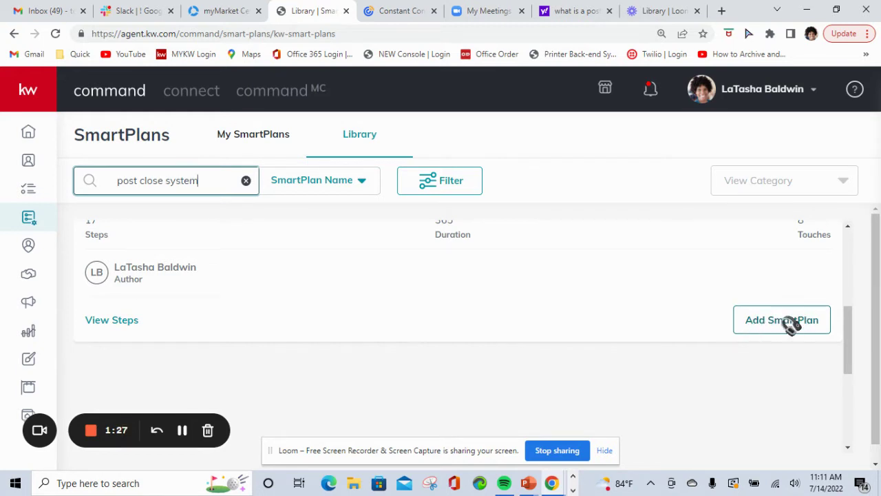
pyautogui.scroll(3, 575, 313)
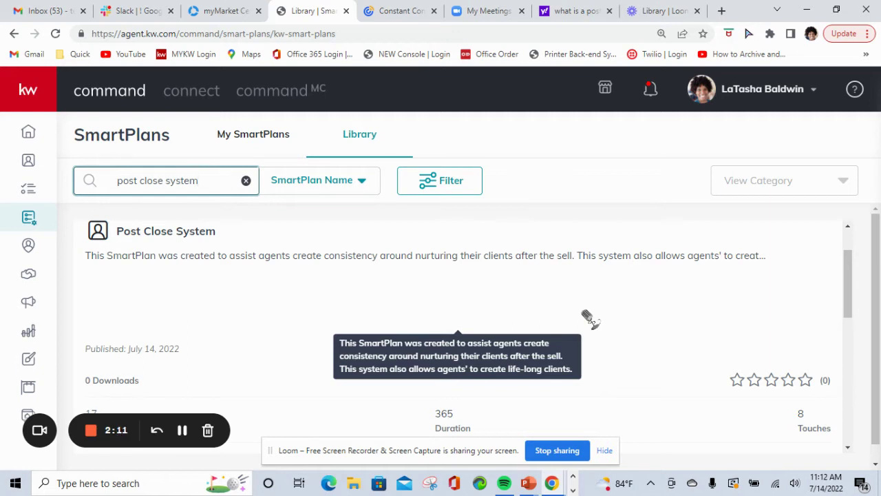
# Step: Show My SmartPlans and scroll the People Plans table to the Post Close plan
pyautogui.click(272, 138)
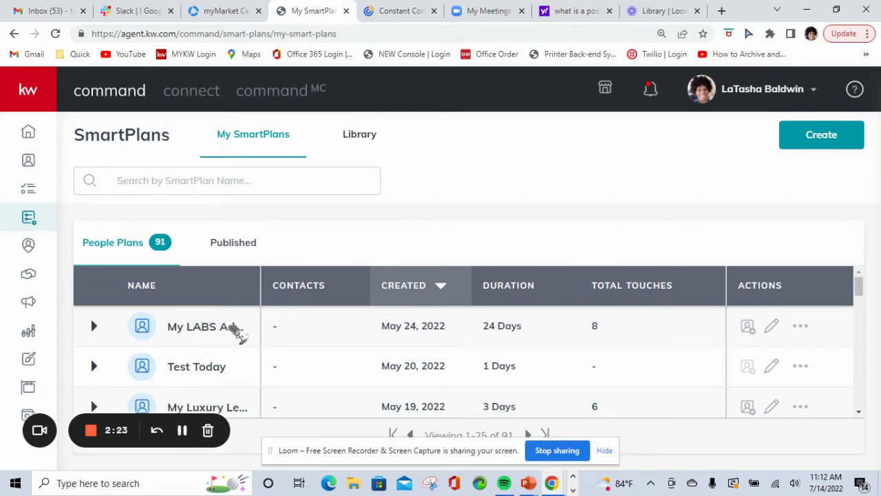
pyautogui.scroll(-3, 265, 334)
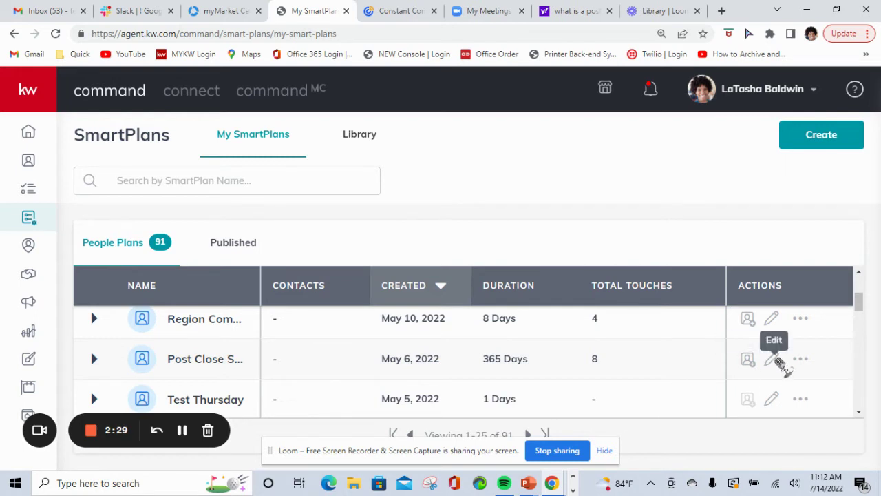
# Step: Edit the Post Close System plan from its Actions column to see its 17 steps
pyautogui.click(773, 359)
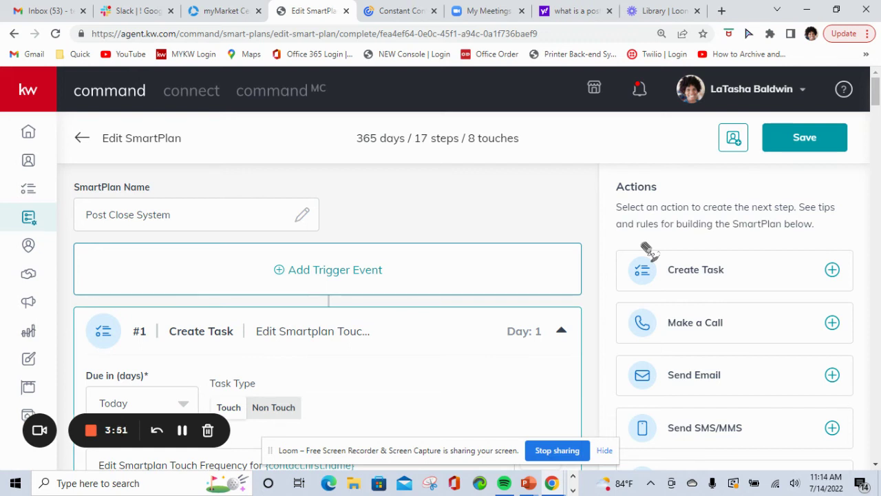
# Step: Go to Settings > Command Settings > Contacts > Contact Tags from the profile menu
pyautogui.click(796, 100)
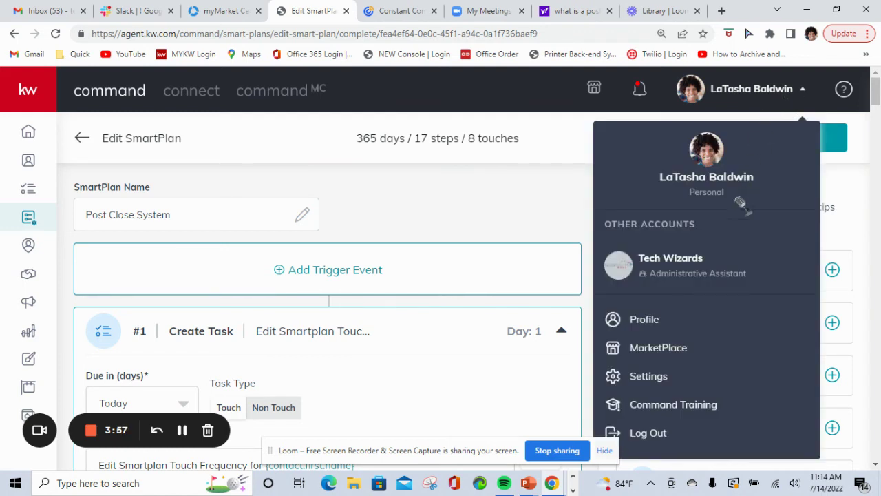
pyautogui.click(681, 382)
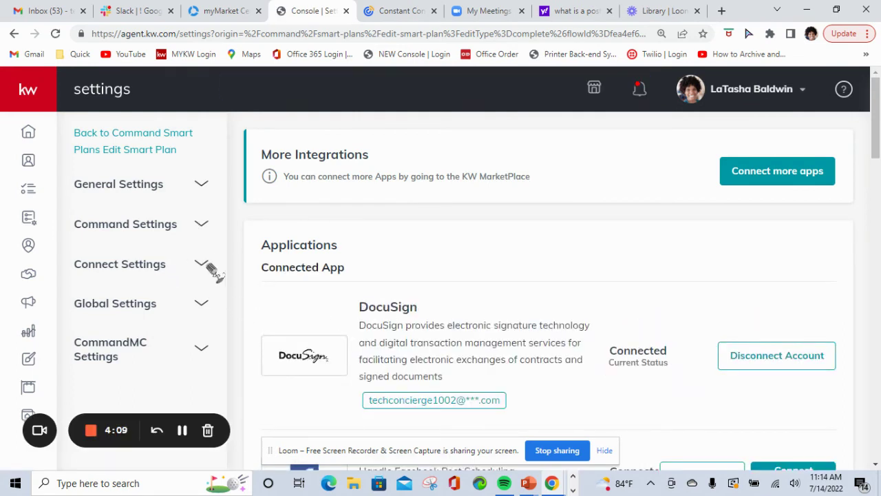
pyautogui.click(202, 264)
pyautogui.click(202, 227)
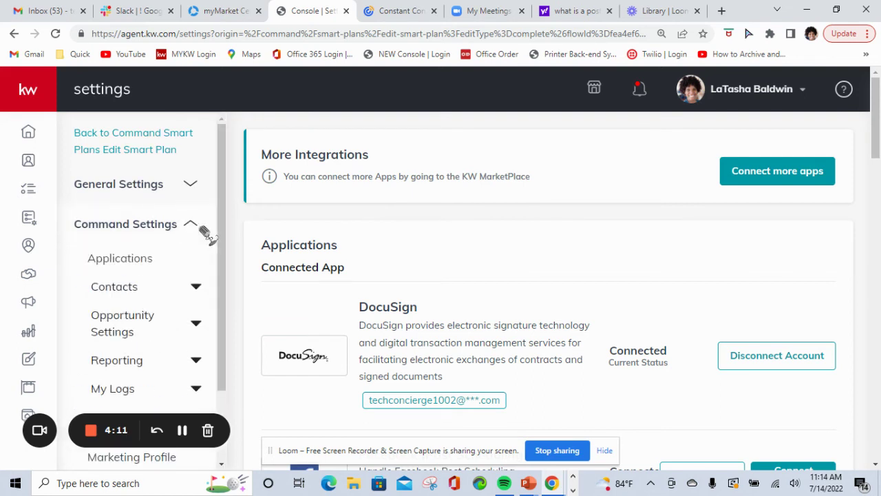
pyautogui.click(196, 284)
pyautogui.scroll(-1, 180, 299)
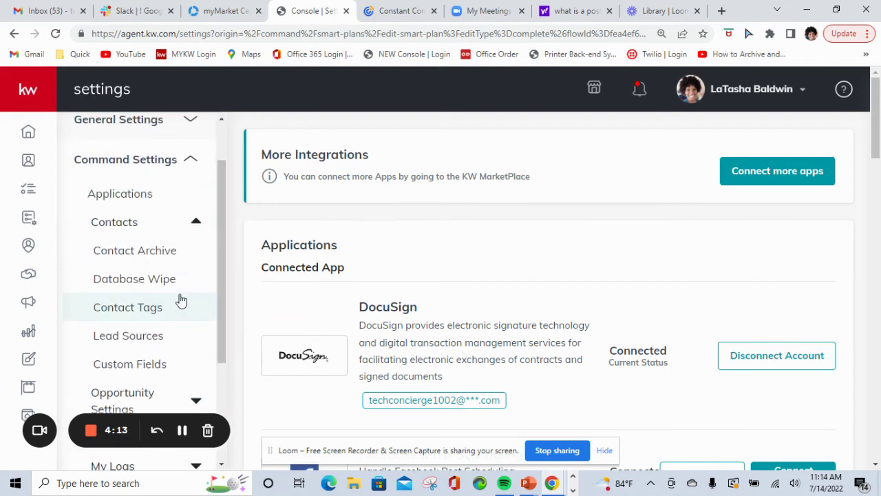
pyautogui.click(137, 311)
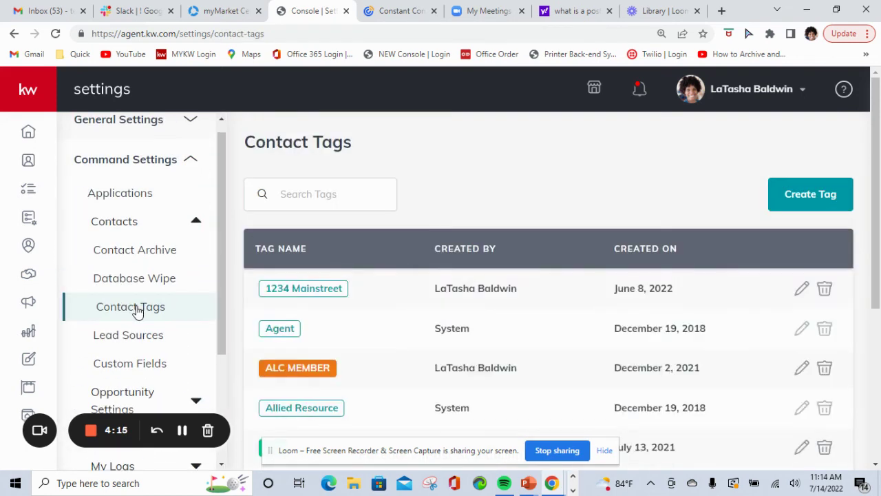
# Step: Start creating a new contact tag, then cancel it
pyautogui.click(813, 200)
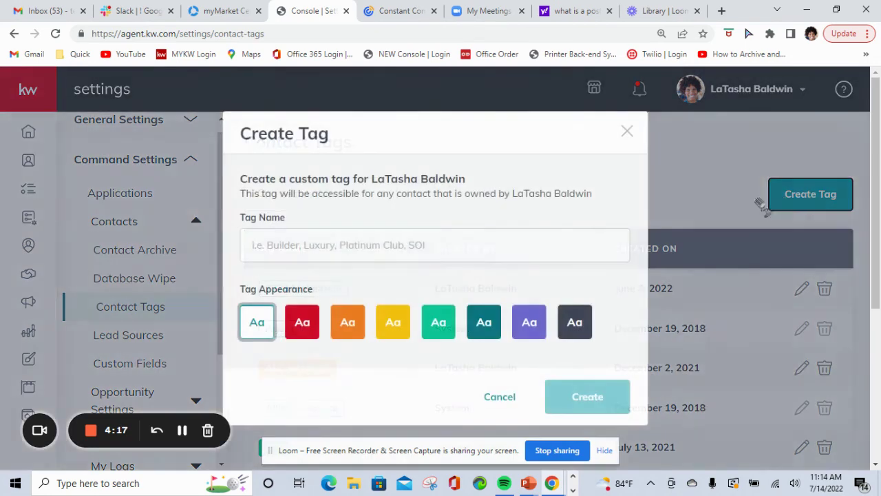
pyautogui.click(377, 247)
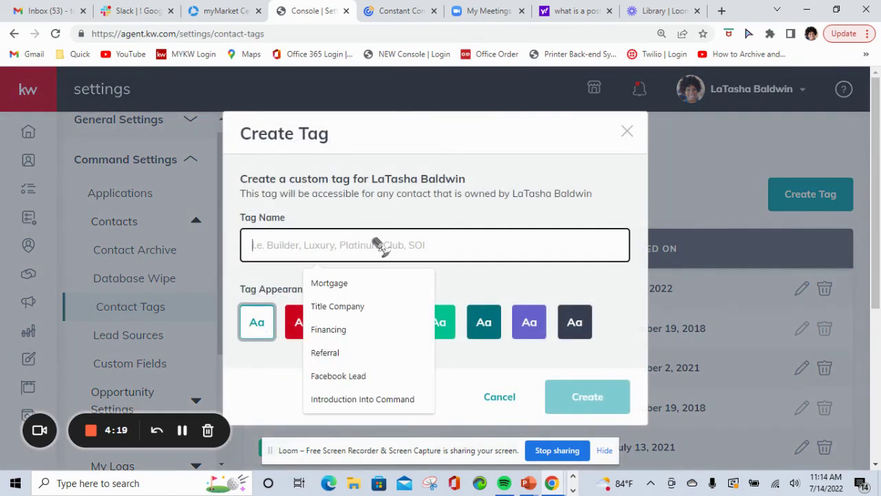
pyautogui.click(626, 131)
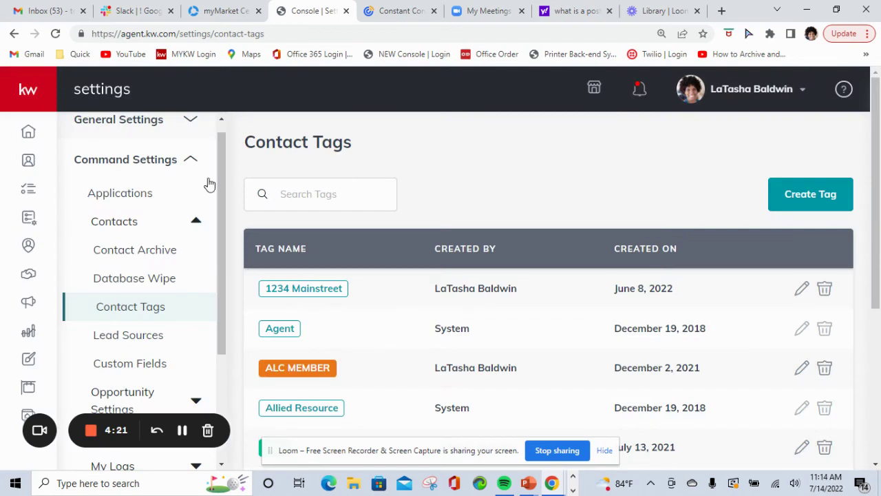
# Step: In Contacts, toggle select-all on and off, then open the first contact's record
pyautogui.click(28, 161)
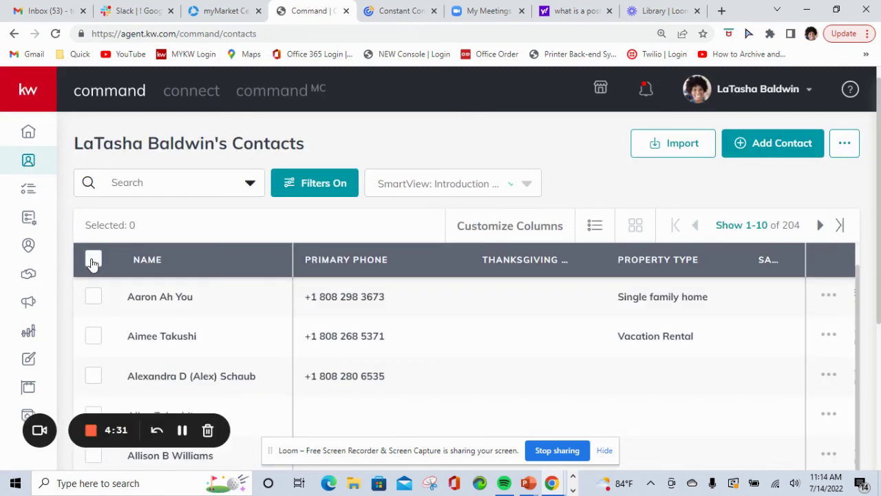
pyautogui.click(92, 260)
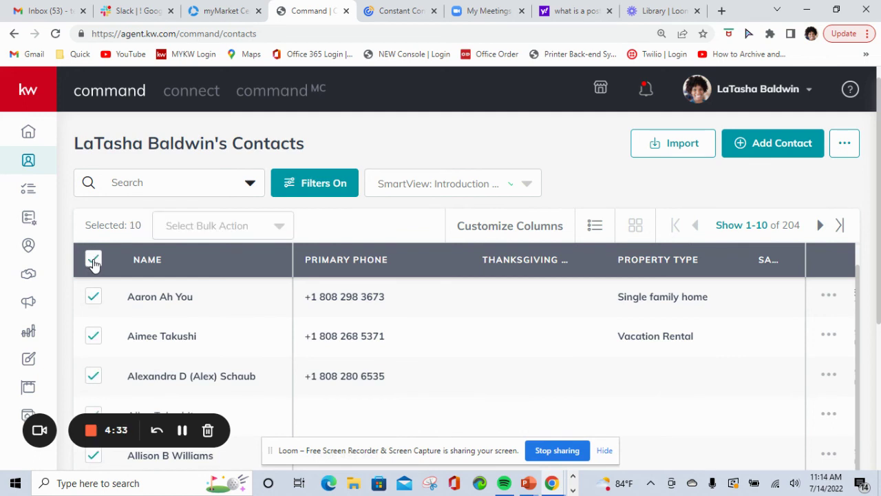
pyautogui.click(93, 260)
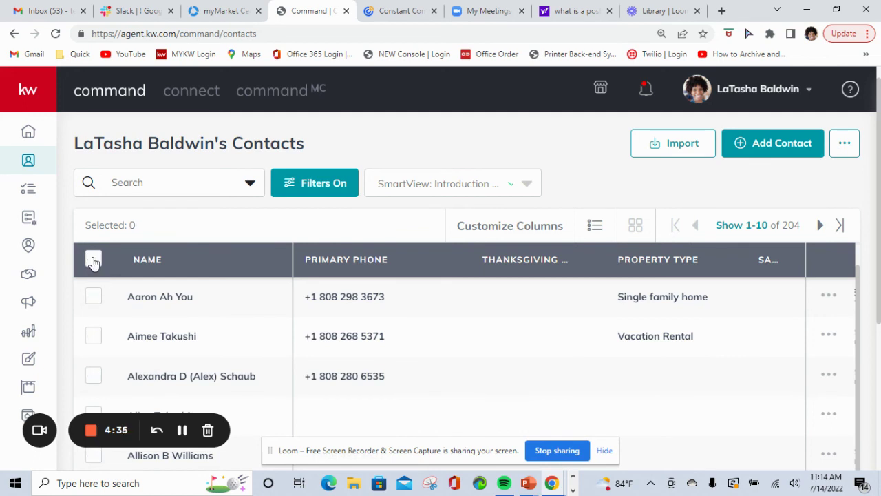
pyautogui.click(146, 303)
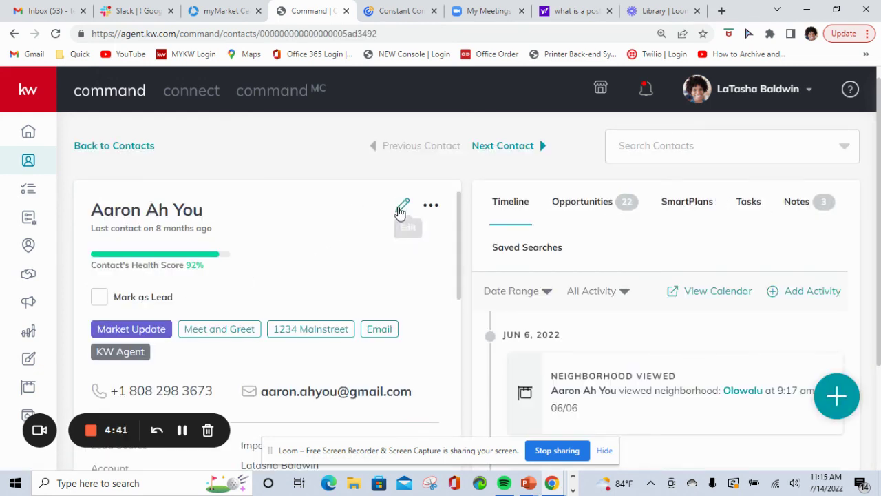
pyautogui.click(405, 208)
pyautogui.scroll(-5, 403, 215)
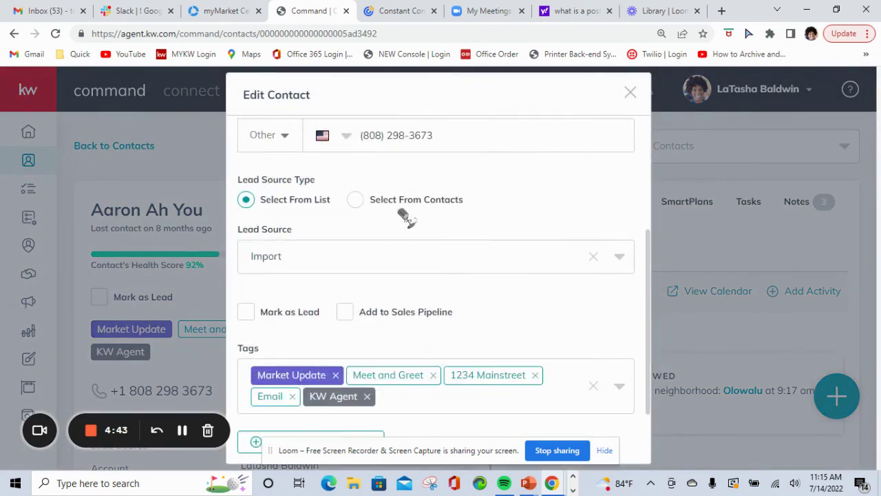
pyautogui.click(354, 372)
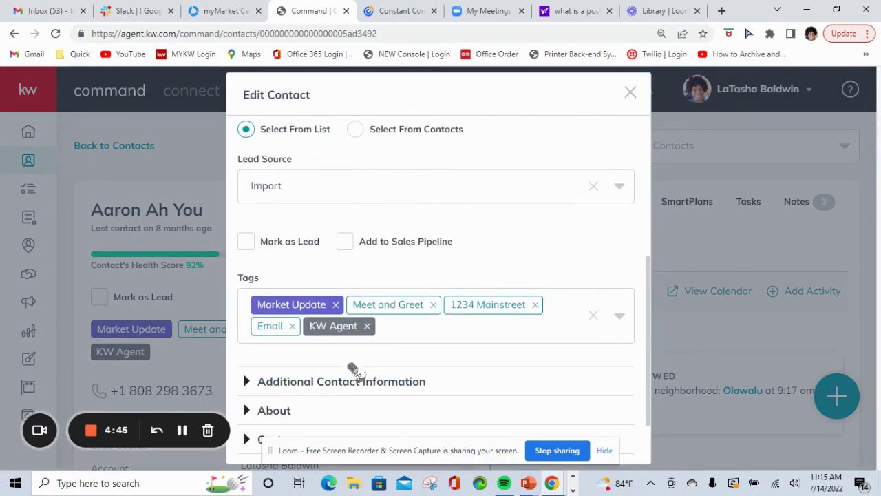
pyautogui.click(406, 332)
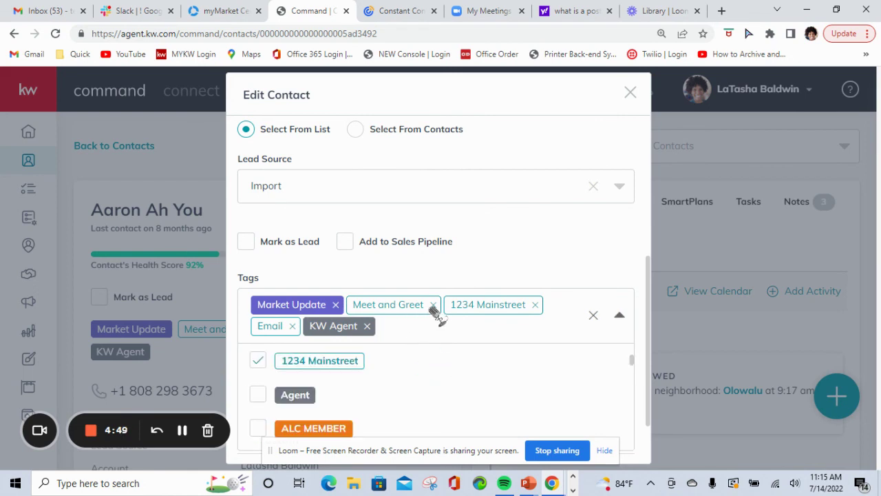
pyautogui.write('clos')
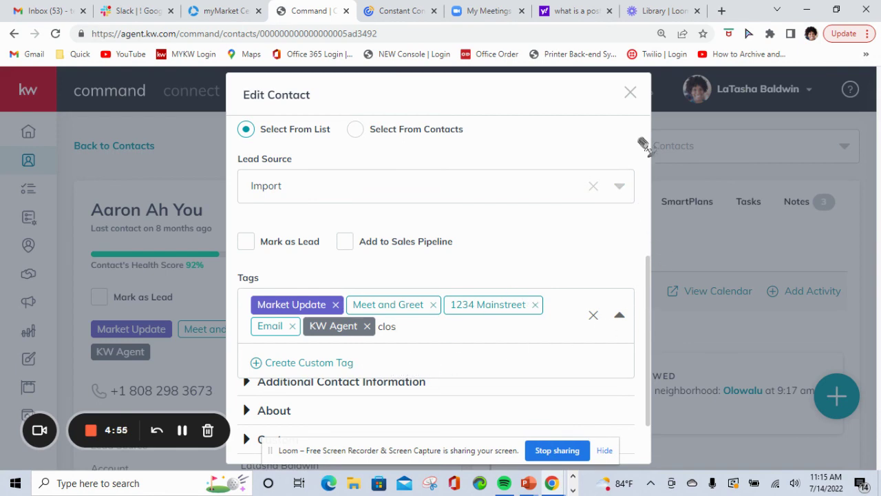
pyautogui.click(626, 96)
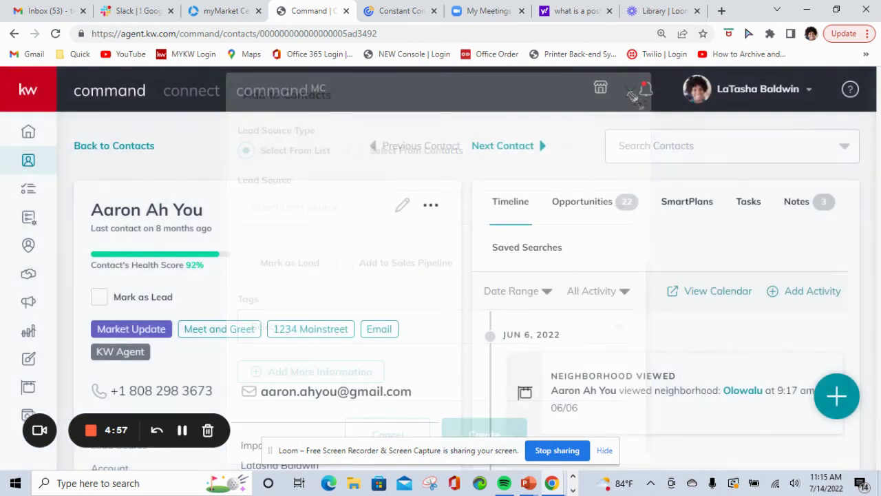